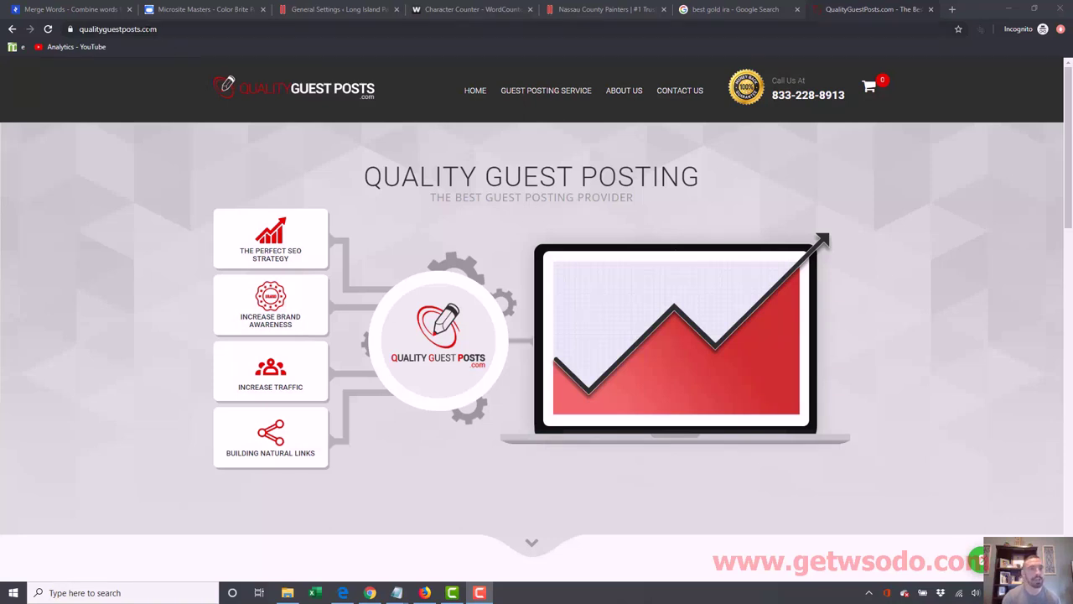
double_click(160, 31)
click(182, 29)
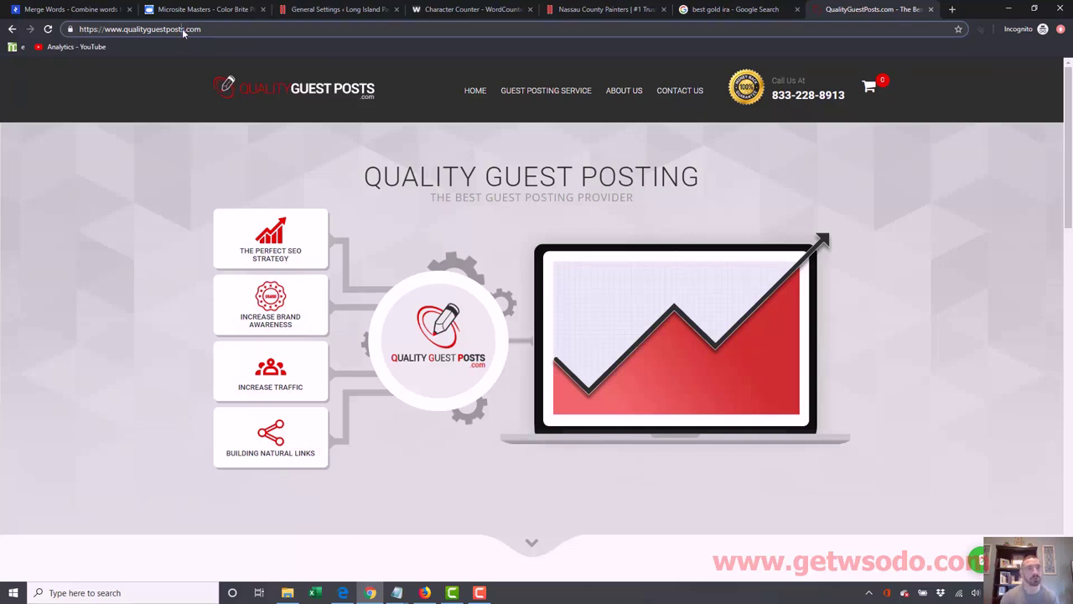
drag(185, 29, 126, 29)
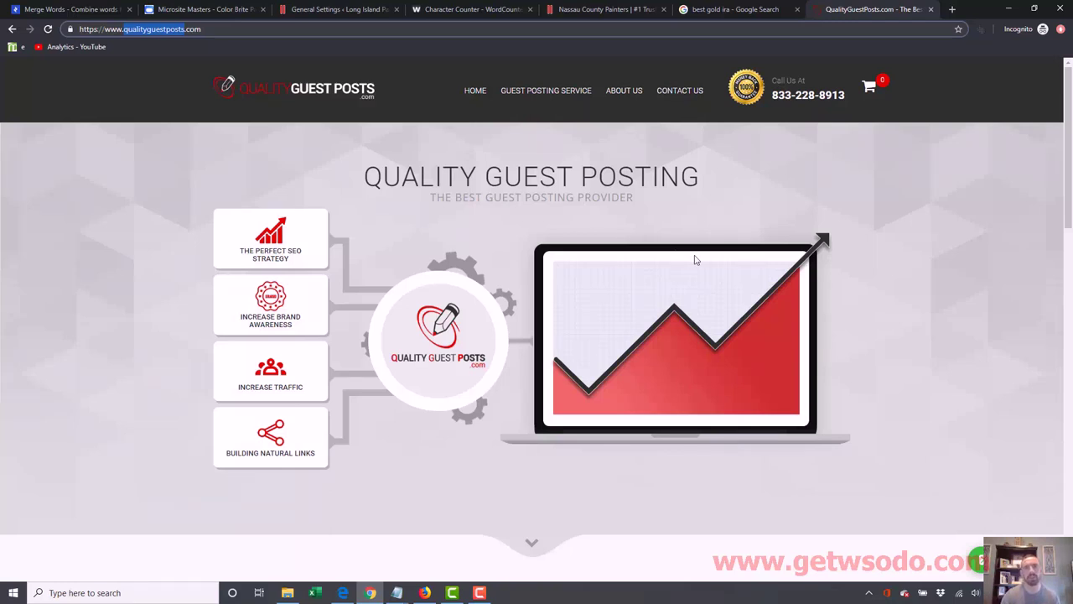
View the guest posting service pricing table, then bring up the Ahrefs overview for colorbritepainting.com
click(576, 98)
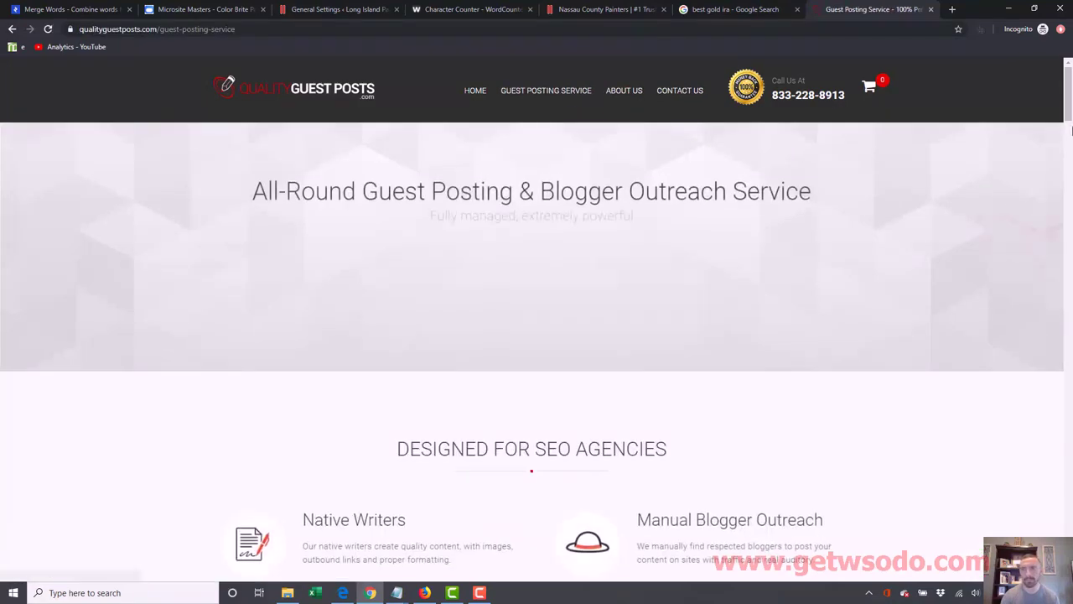
drag(1071, 130, 1070, 327)
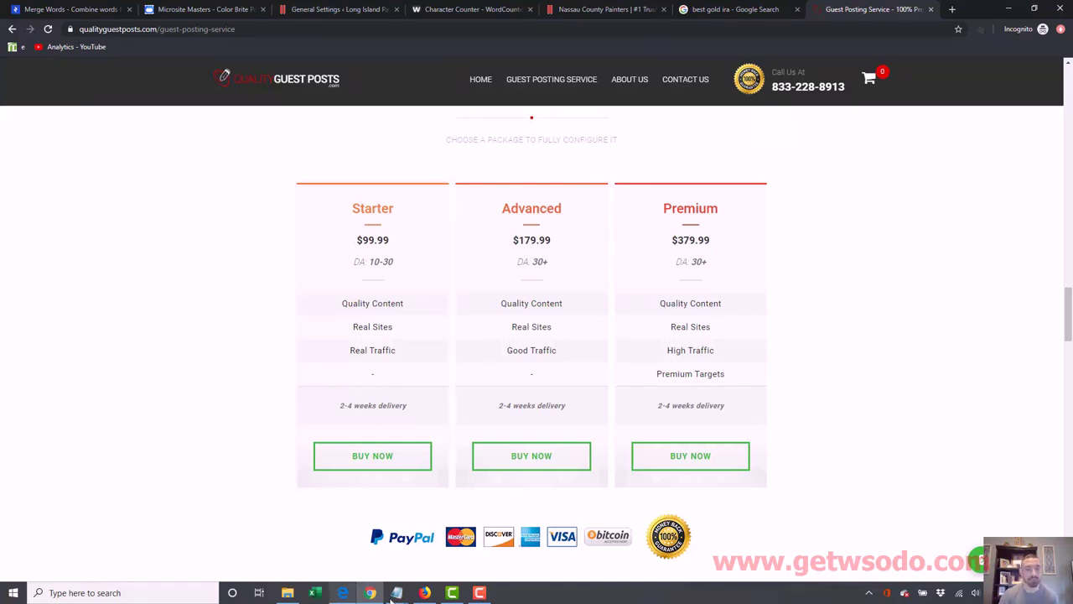
click(425, 593)
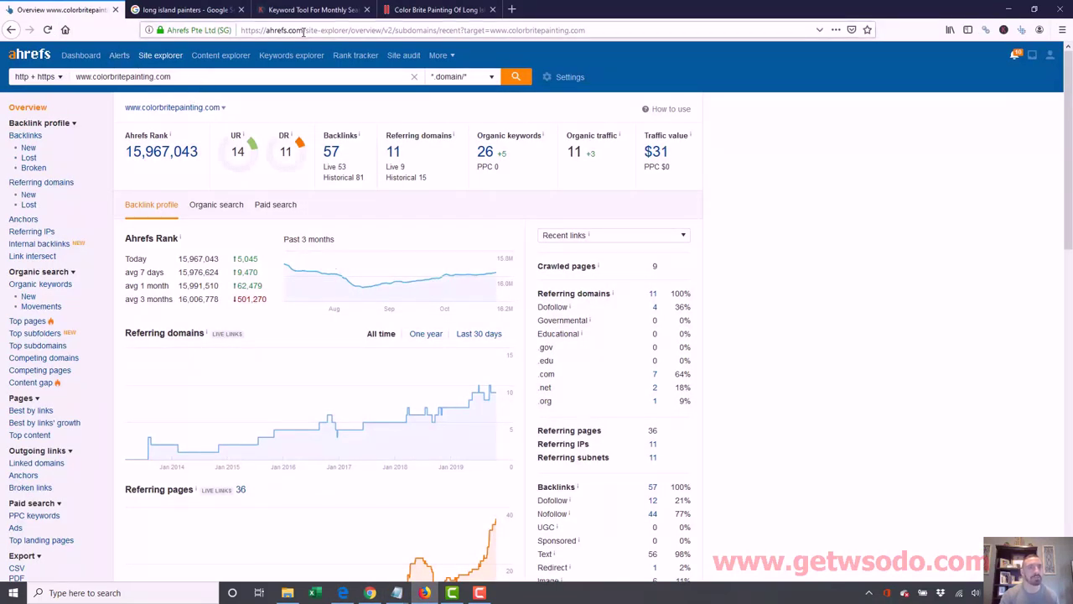
drag(304, 31, 265, 31)
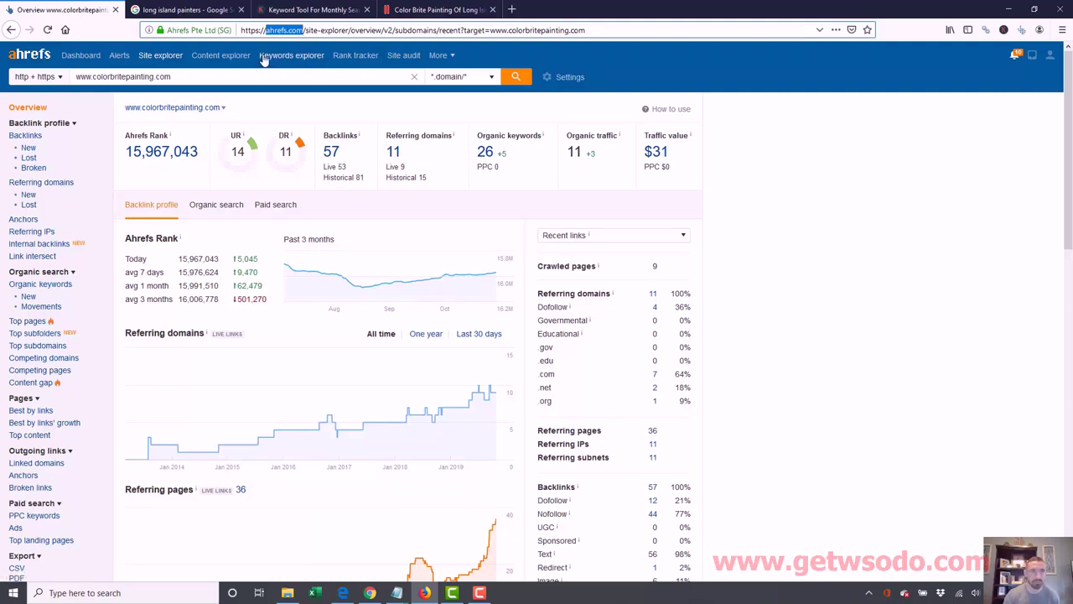
click(235, 76)
key(ctrl+c)
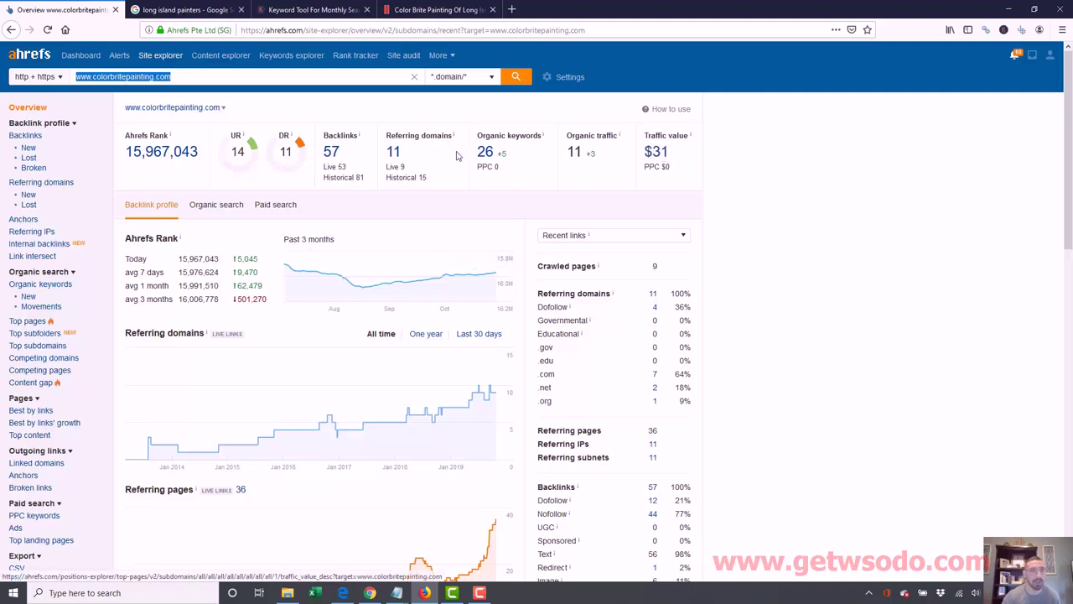
Review colorbritepainting.com's organic keywords in Ahrefs, then return to its overview
click(40, 284)
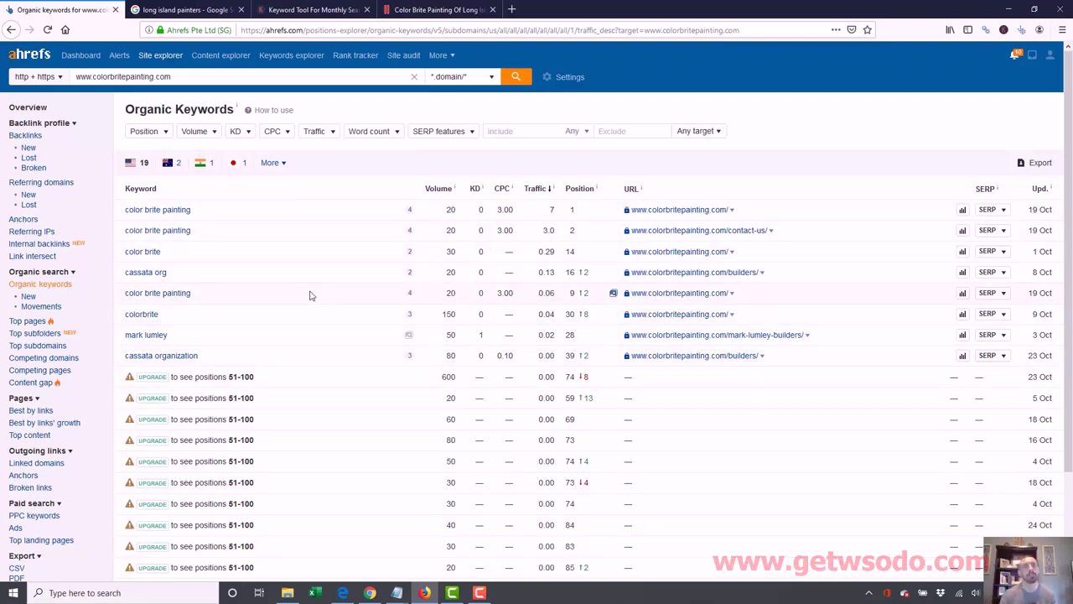
click(31, 112)
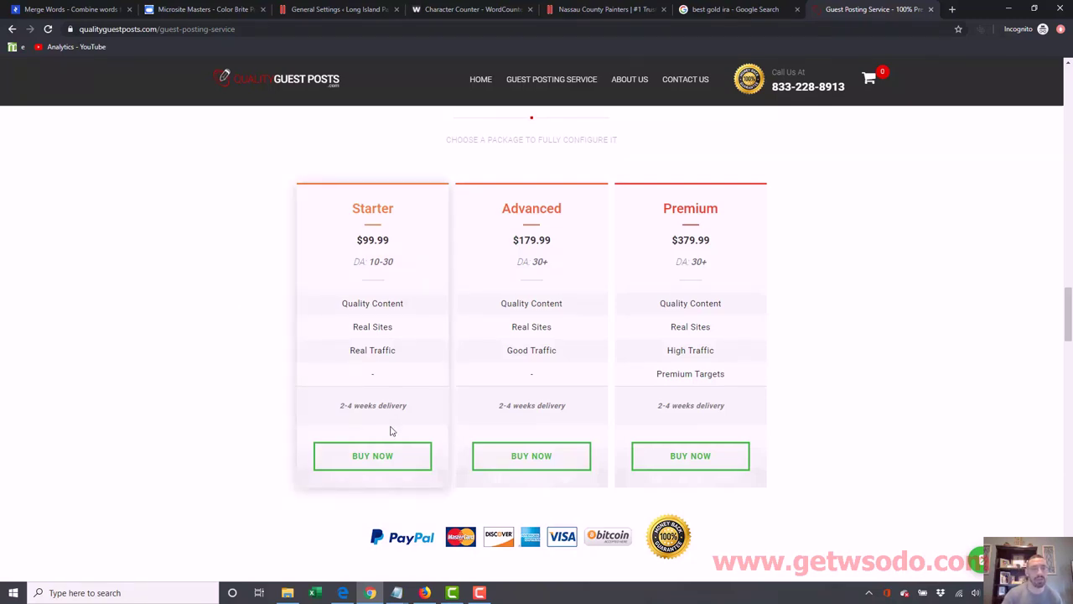
Order the Starter package with 1000 words and 3 images per post, keeping 2 authority links
click(377, 461)
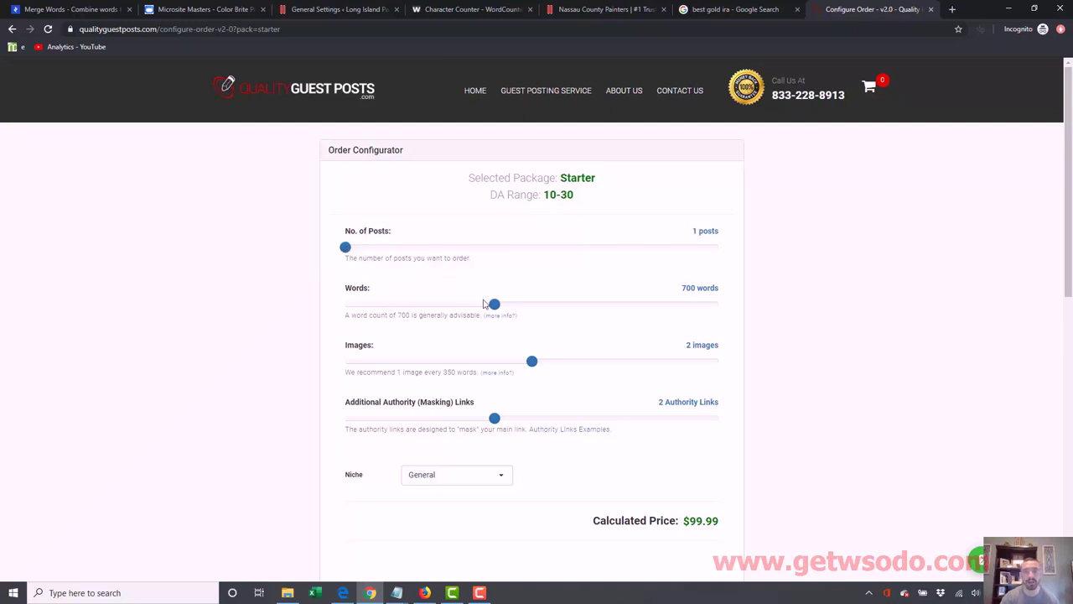
drag(494, 304, 718, 304)
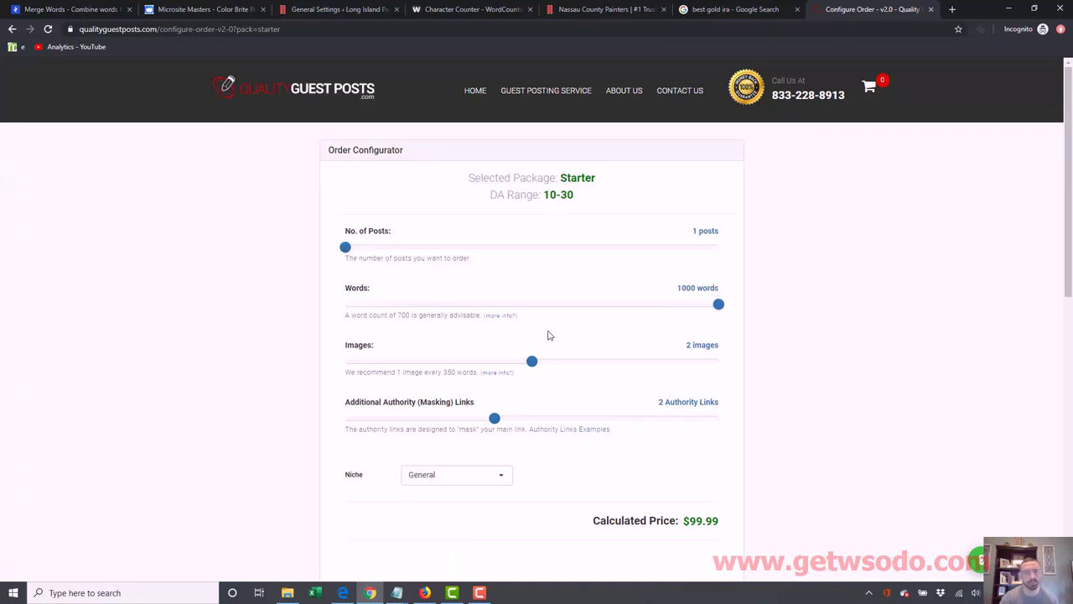
mouse_move(532, 362)
drag(531, 362, 655, 362)
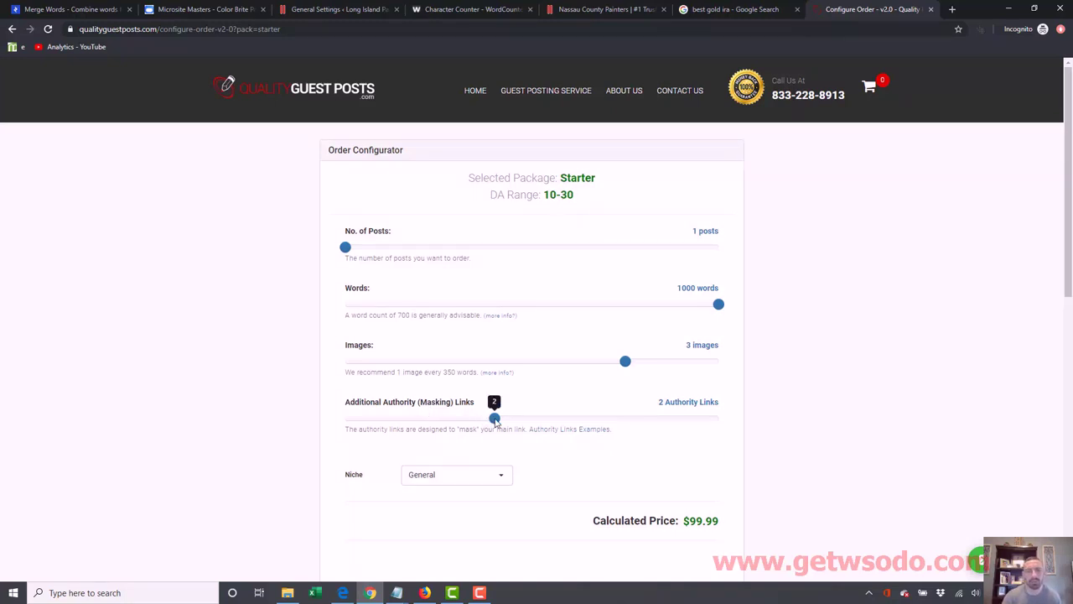
drag(495, 417, 528, 426)
scroll(551, 256, down, 3)
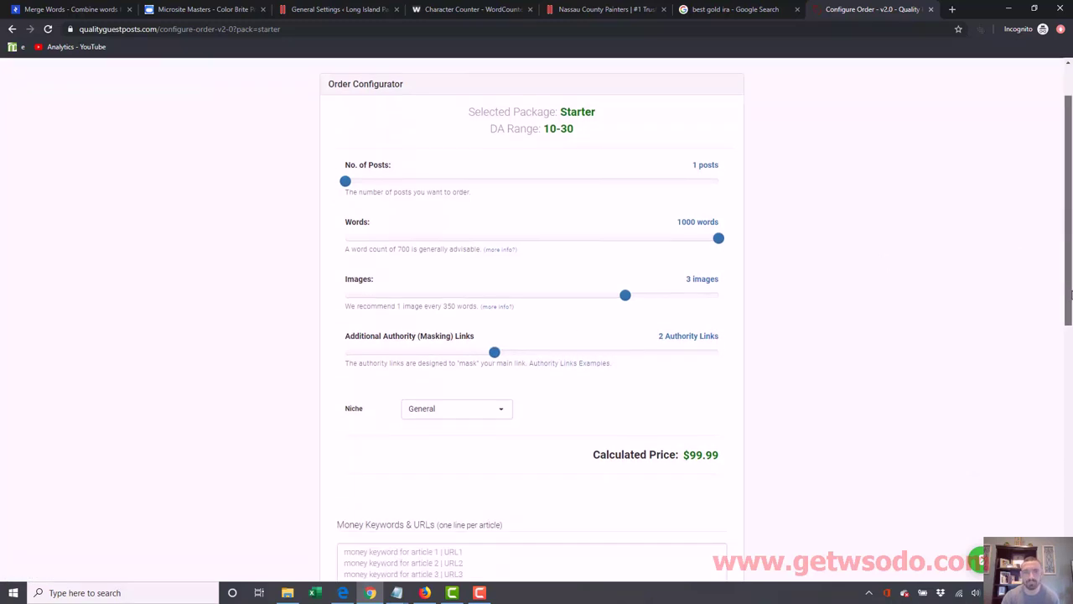
click(484, 221)
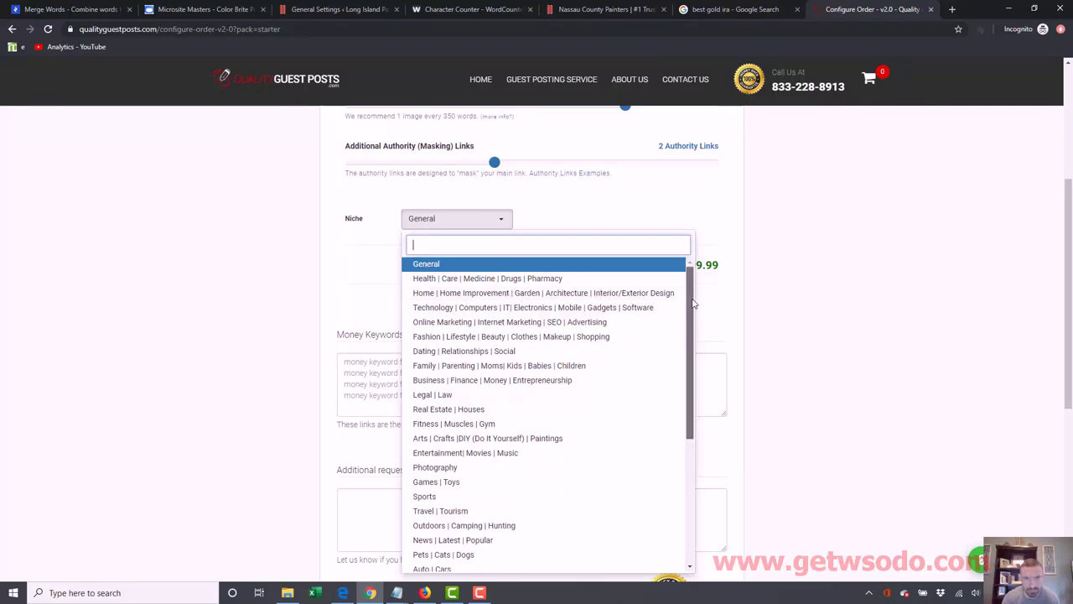
Choose the Home | Home Improvement niche, then switch to the ColorBrite Nassau County painters page
scroll(693, 309, down, 1)
drag(693, 309, 693, 381)
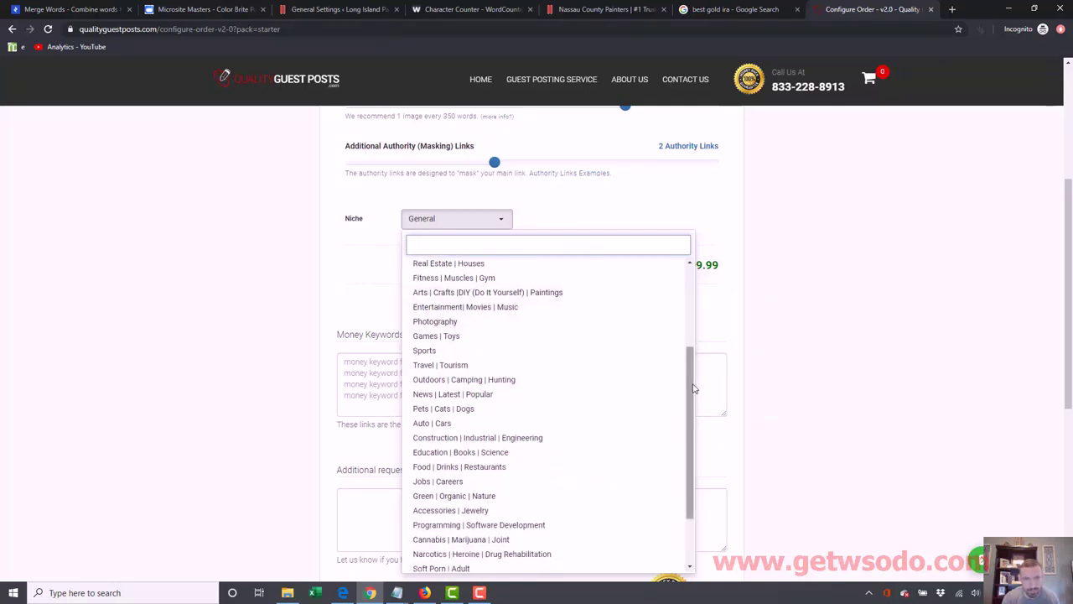
drag(694, 399, 695, 449)
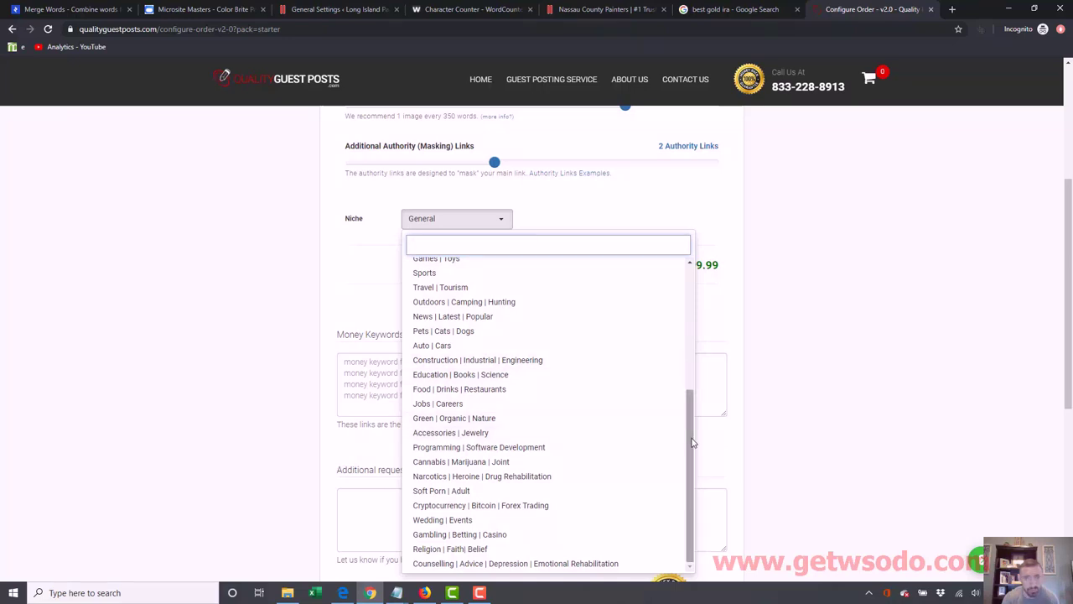
drag(693, 443, 717, 260)
click(539, 294)
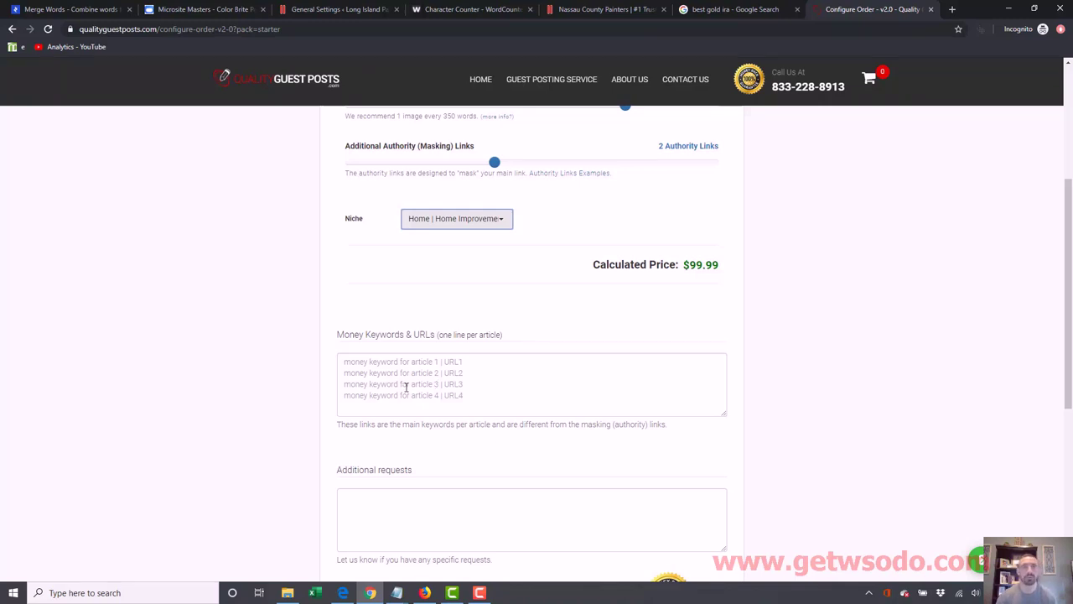
click(619, 7)
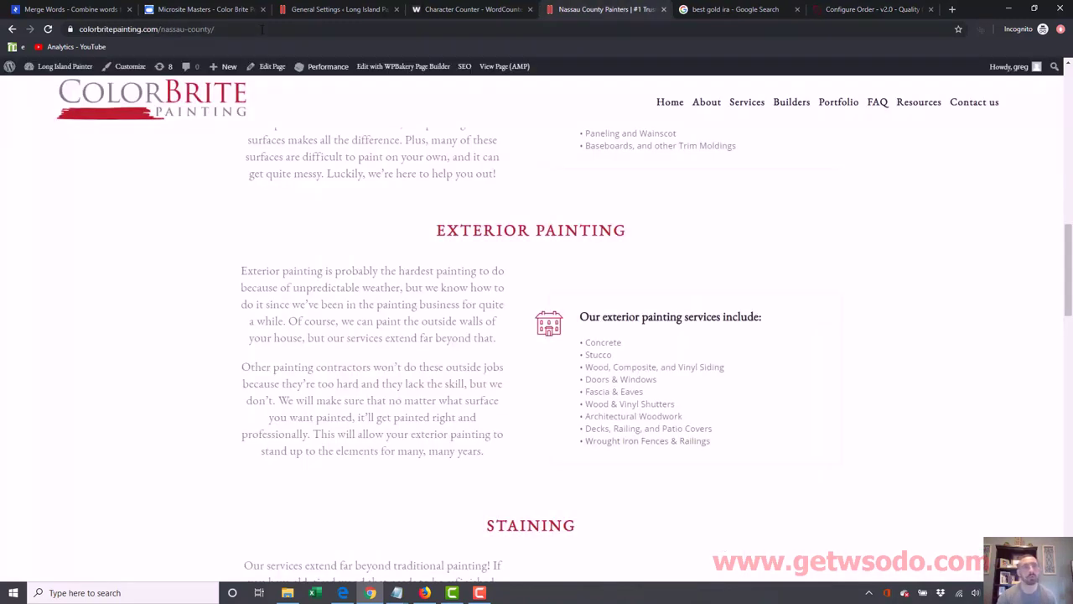
Copy the ColorBrite page URL and paste it into the order's Money Keywords & URLs box
key(ctrl+l)
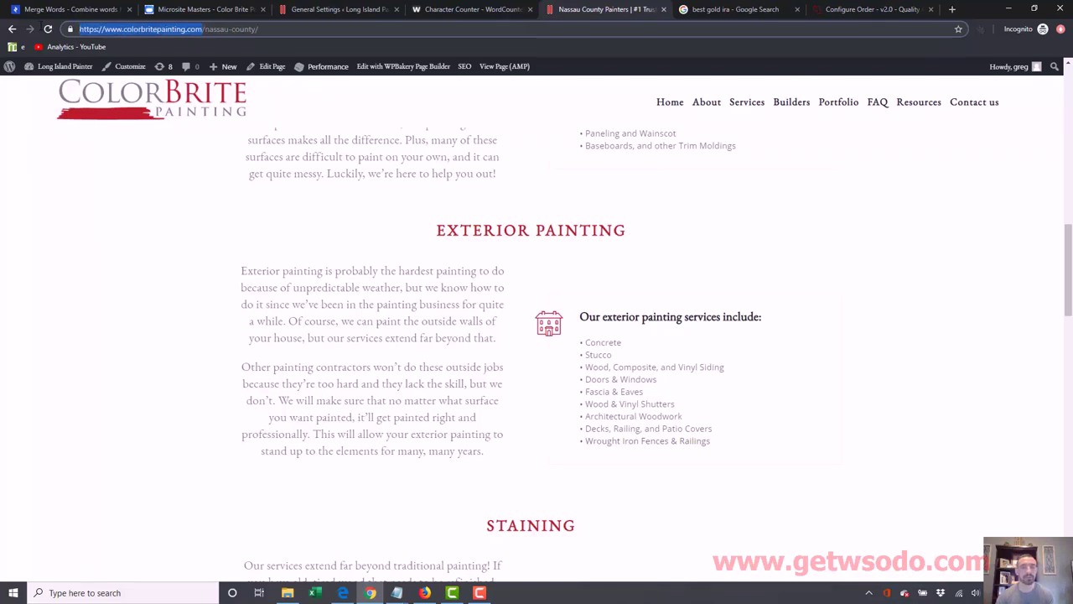
click(837, 8)
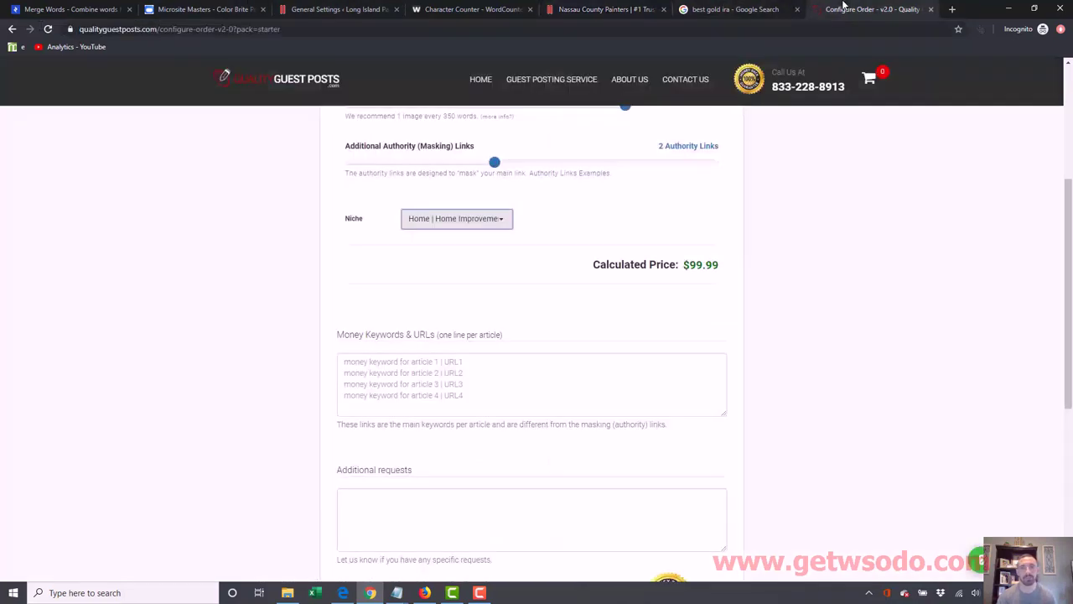
key(ctrl+v)
click(492, 367)
key(ctrl+v)
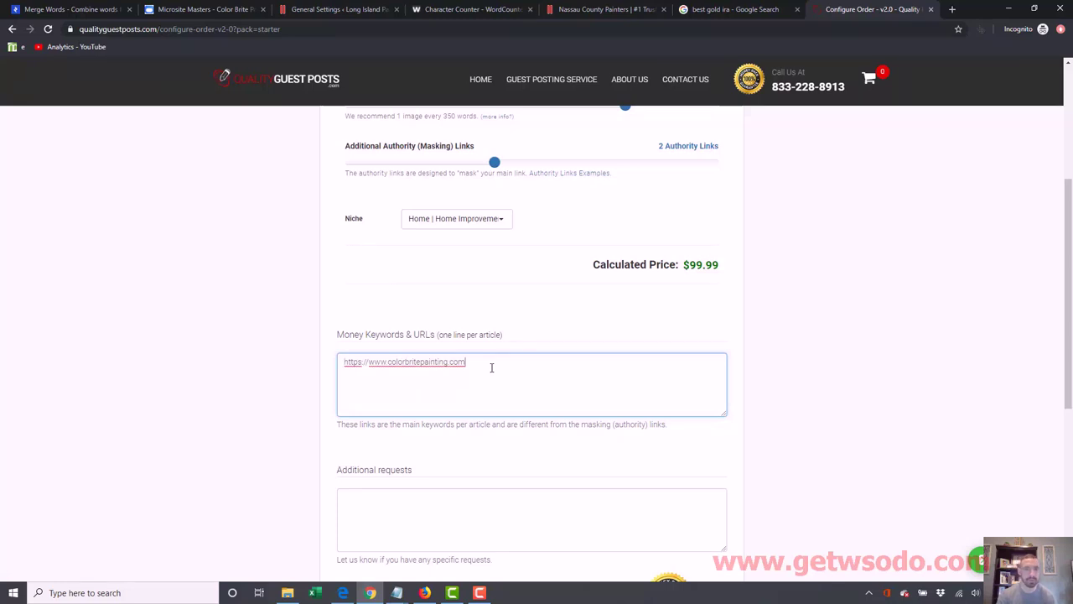
Replace the pasted URL with the anchor text 'Color Brite Painting'
drag(385, 364, 288, 366)
key(BackSpace)
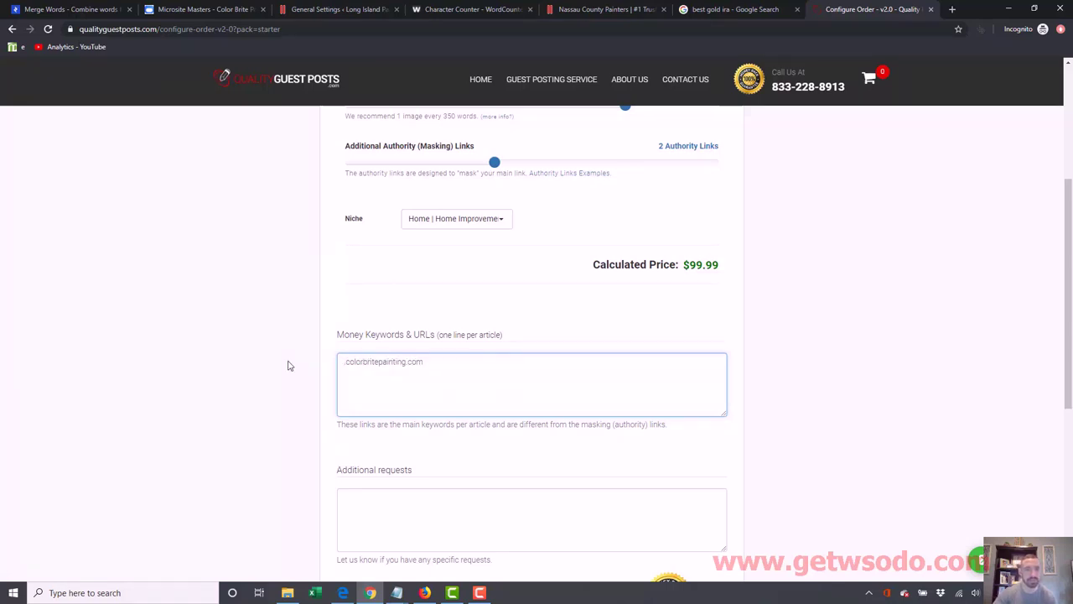
key(BackSpace)
drag(424, 362, 198, 362)
text(c)
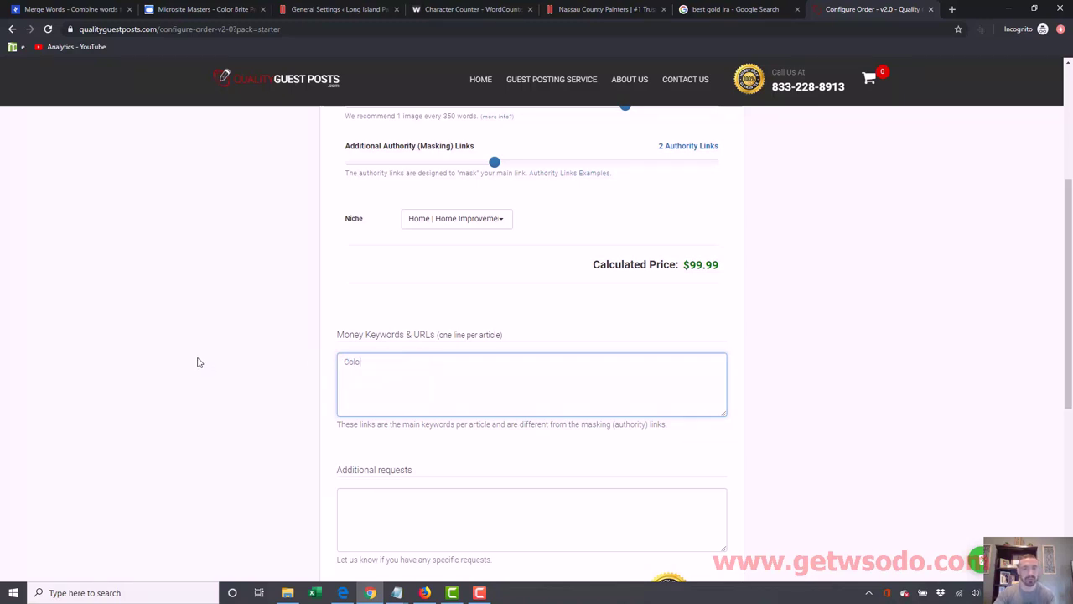
text(olor Brite Painting)
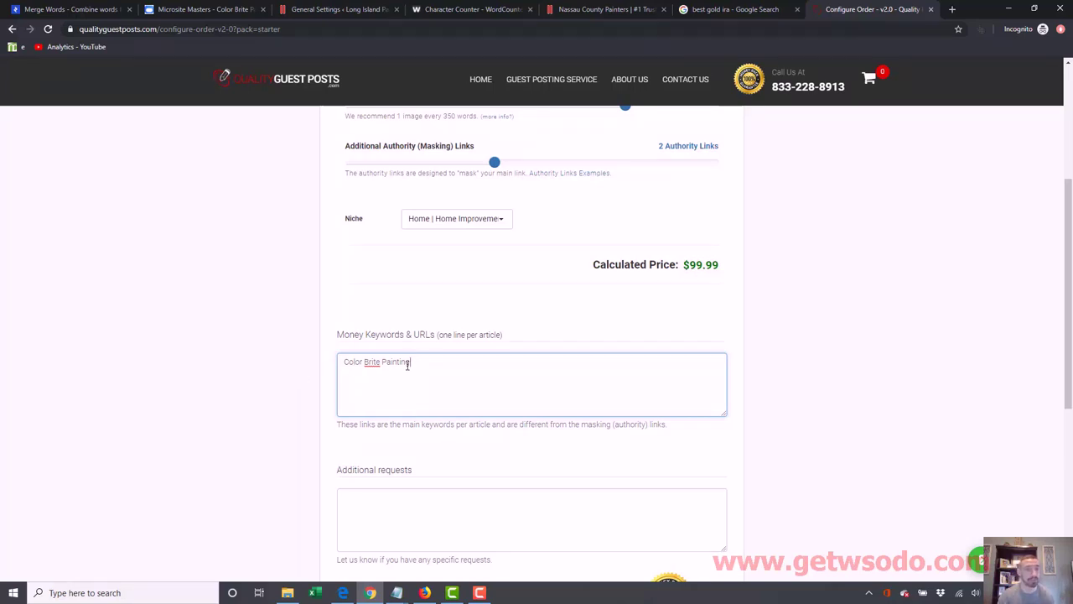
drag(411, 362, 327, 371)
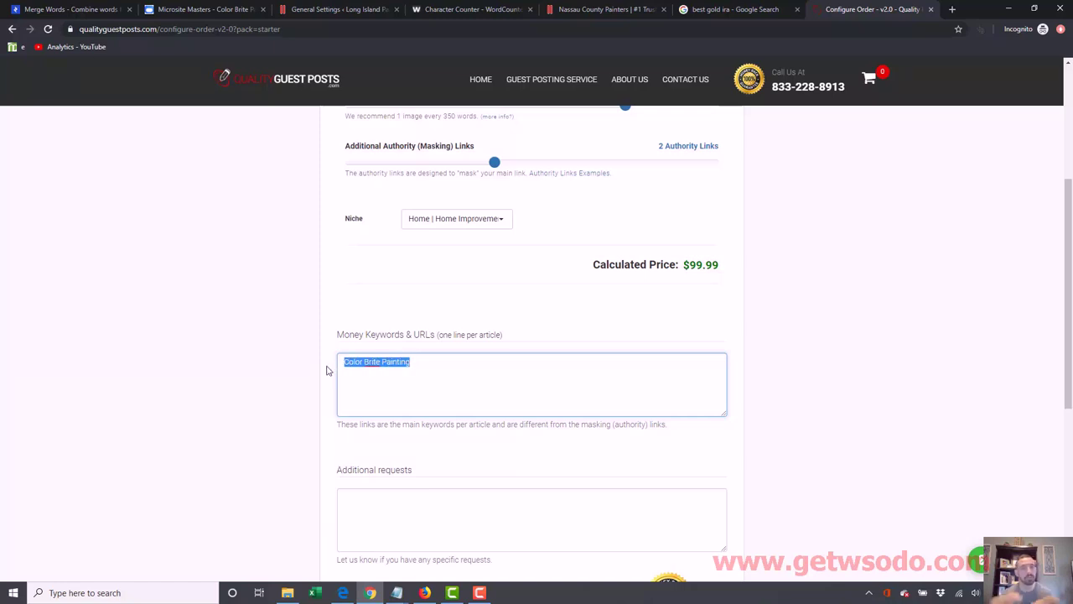
click(416, 369)
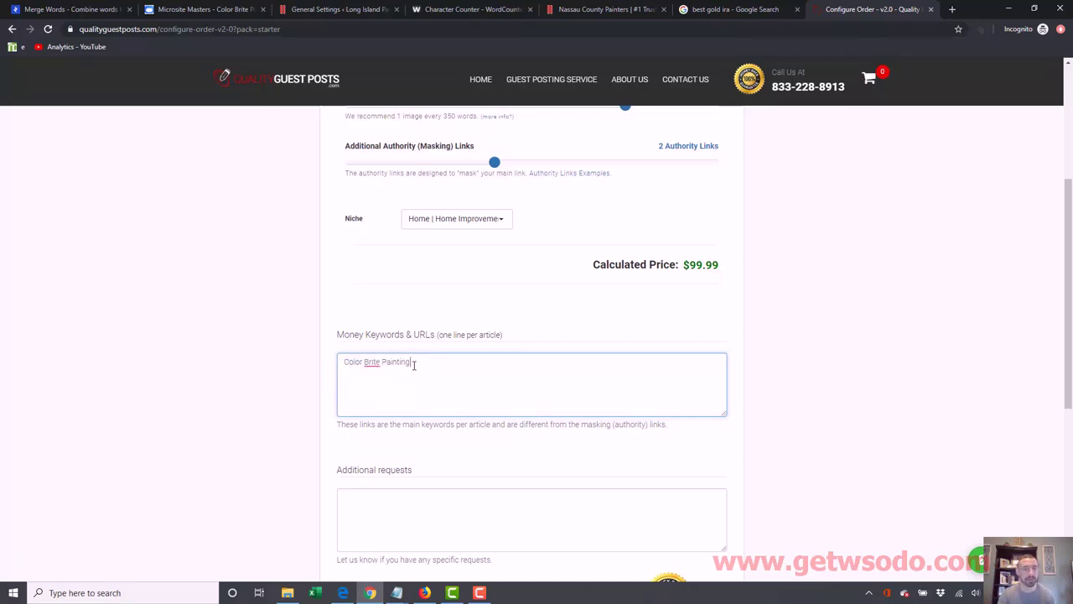
drag(411, 365, 331, 367)
click(447, 363)
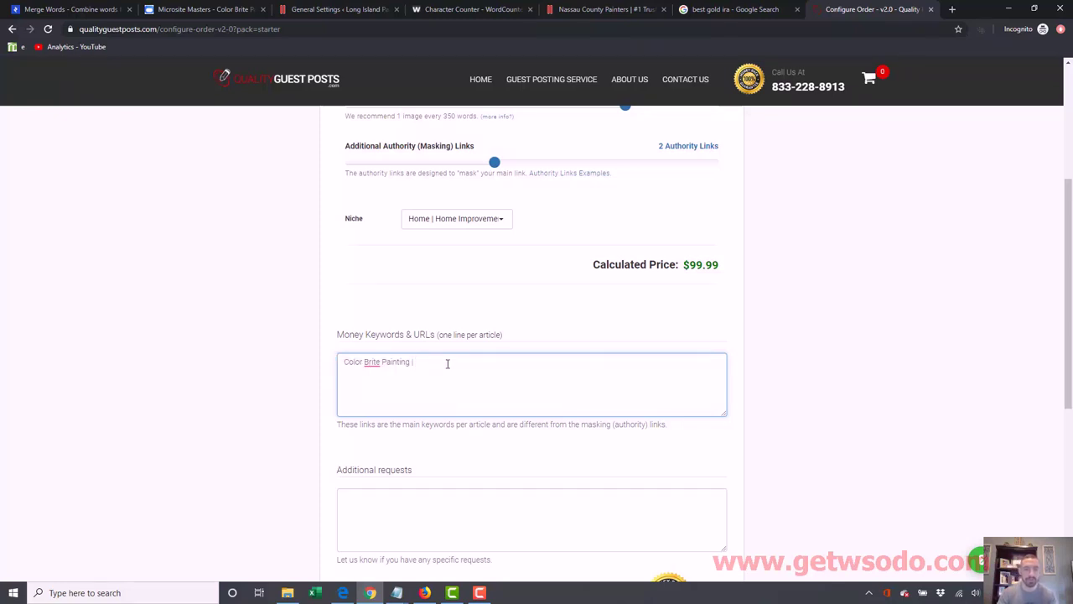
text(|)
text(https://www.colorbritepainting.com)
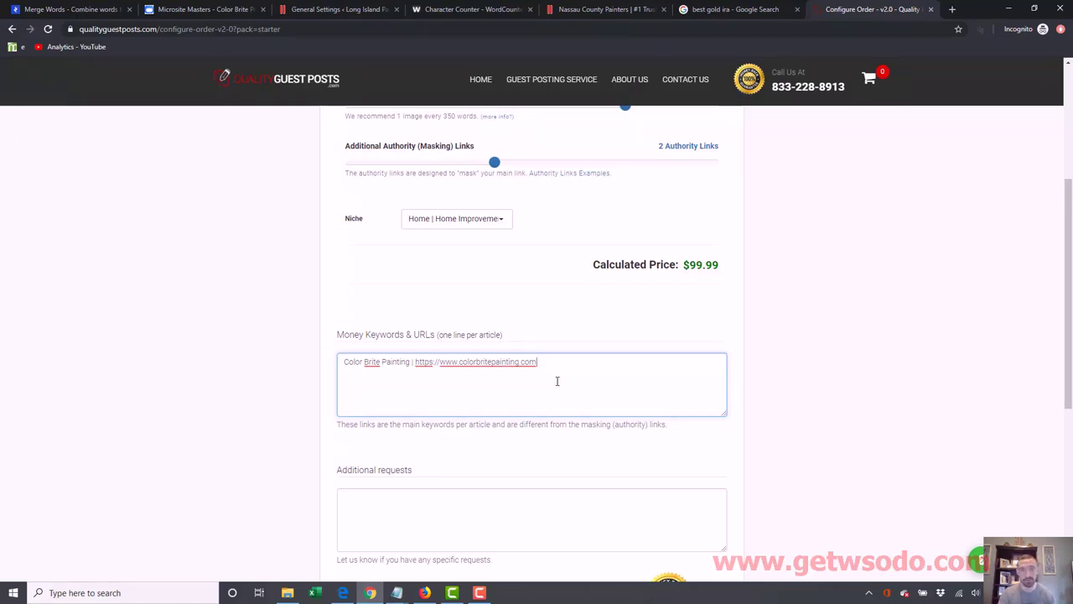
drag(544, 364, 416, 356)
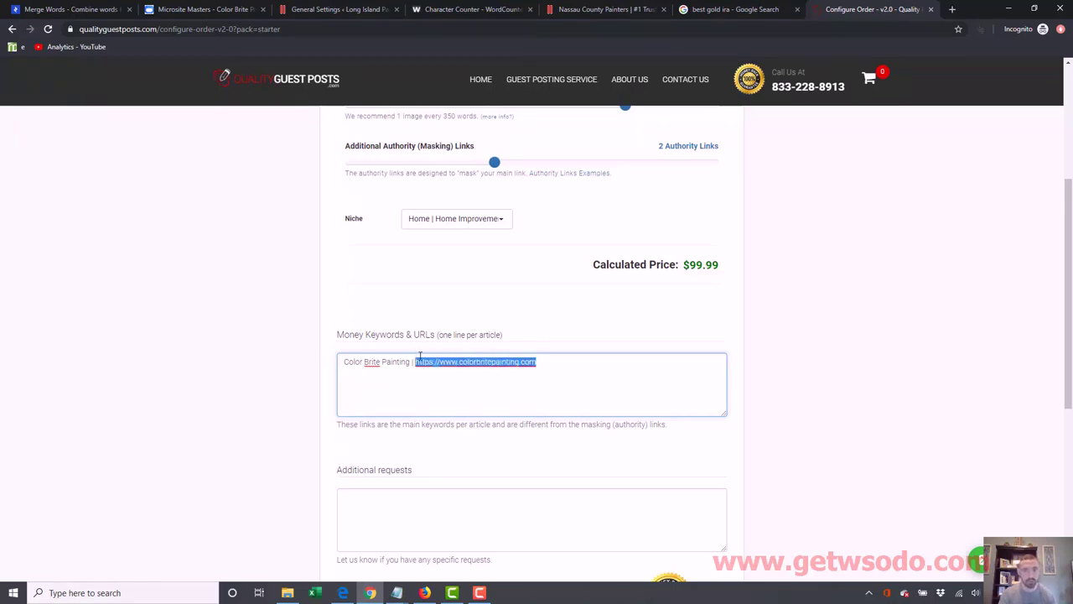
click(557, 357)
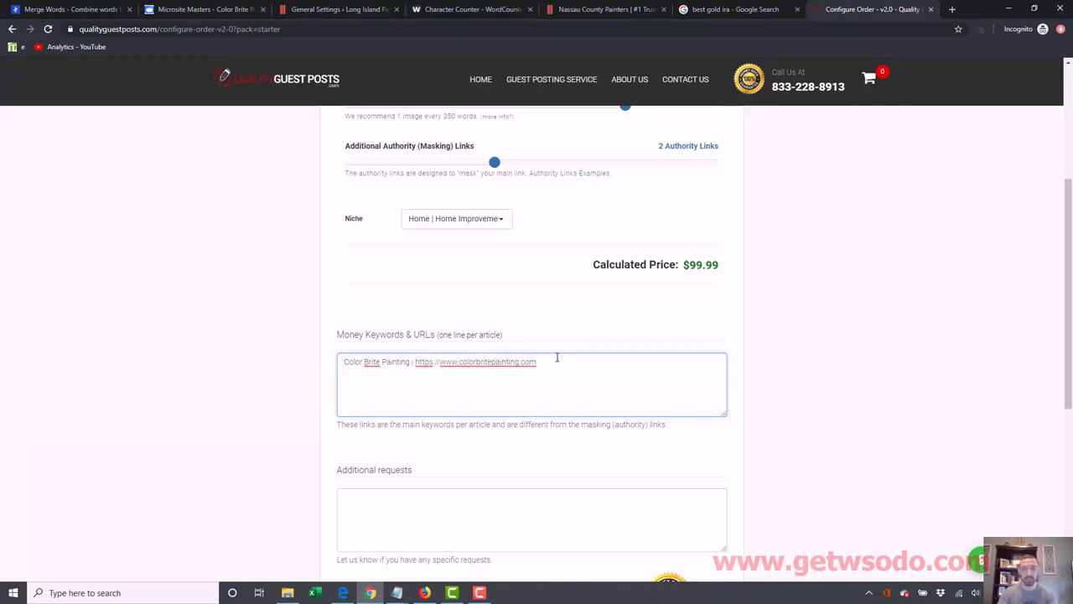
Finish the money keyword line with '| RSOS painting'
text(| RSOS:)
text(painting)
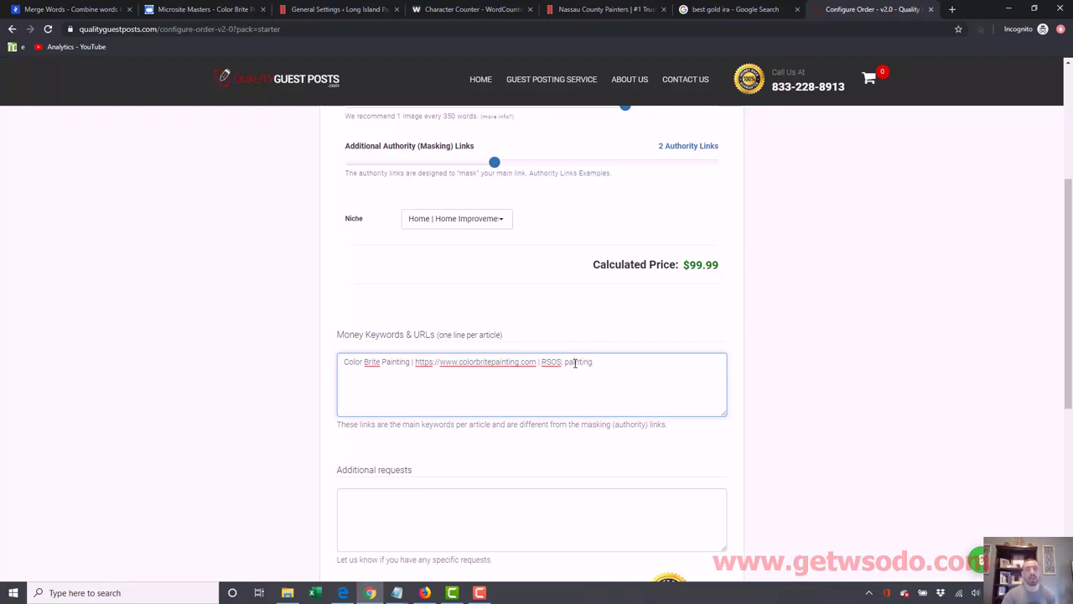
drag(564, 362, 614, 359)
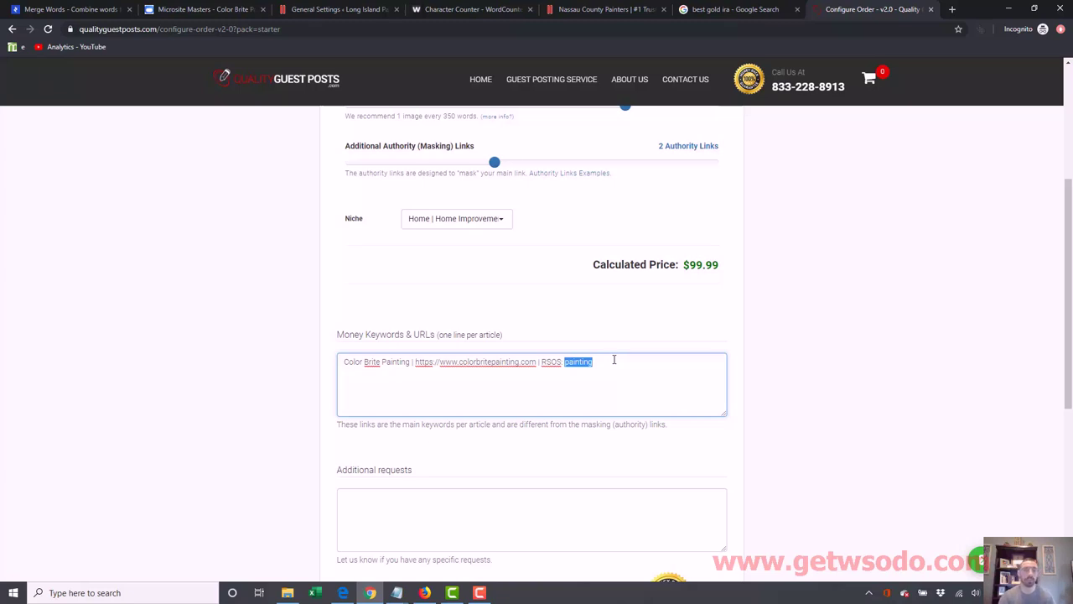
click(578, 361)
drag(564, 361, 618, 359)
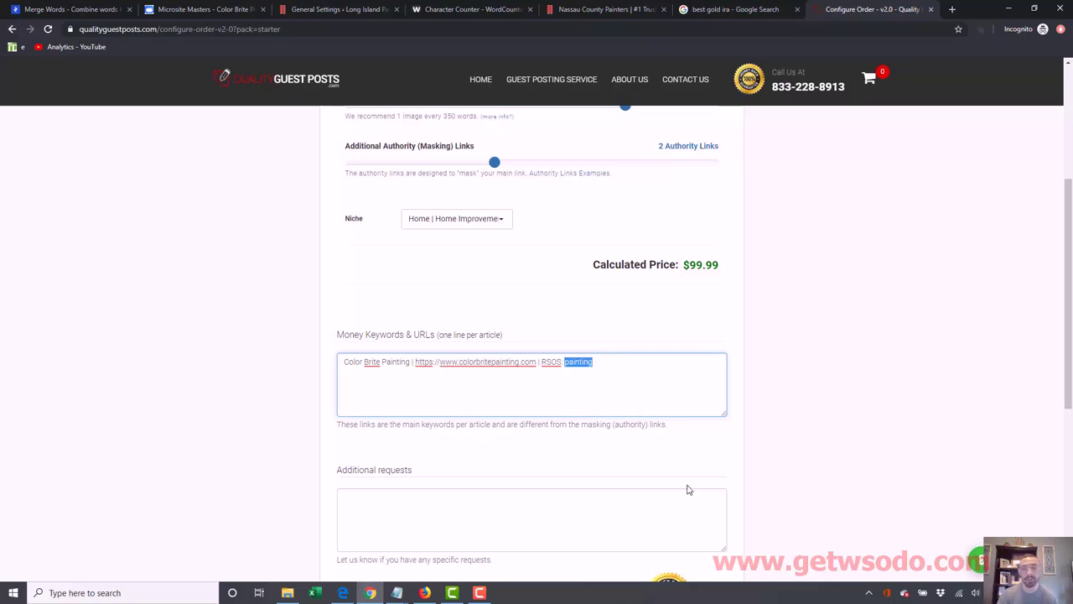
click(654, 505)
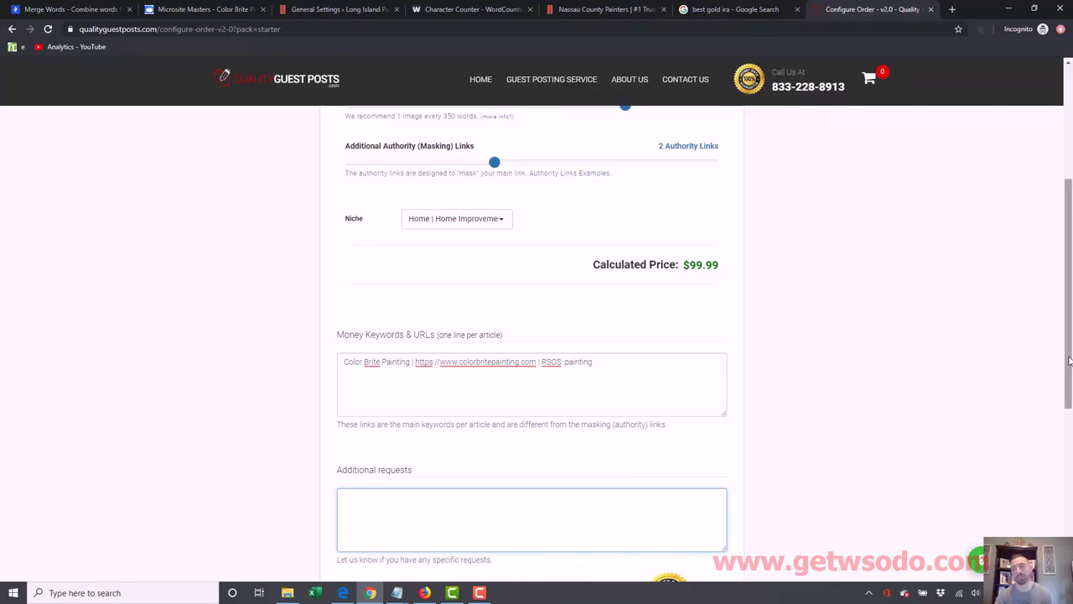
scroll(1070, 361, down, 1)
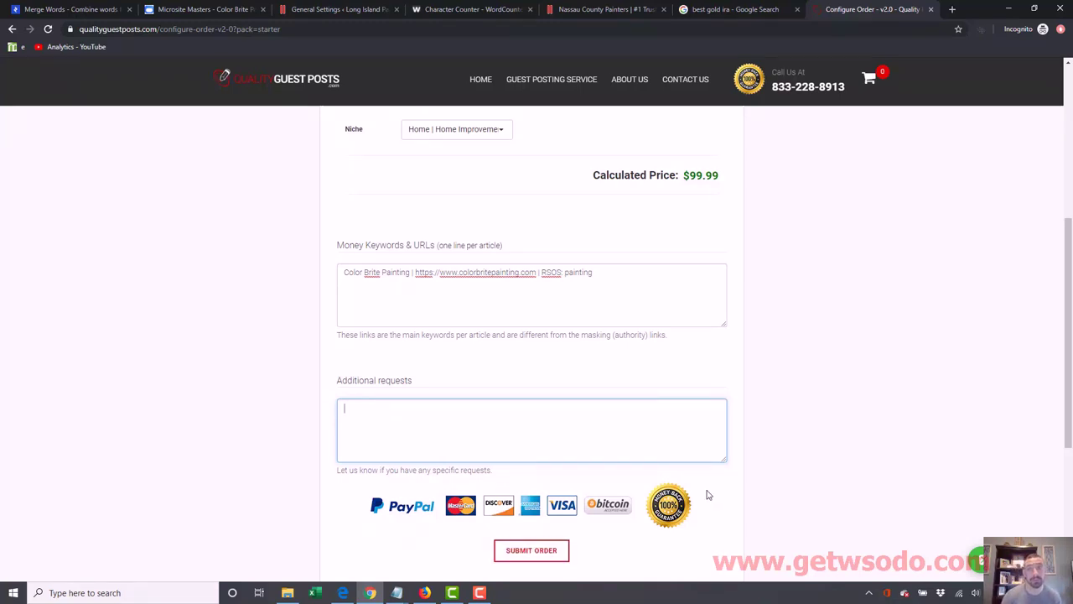
drag(1068, 353, 1068, 201)
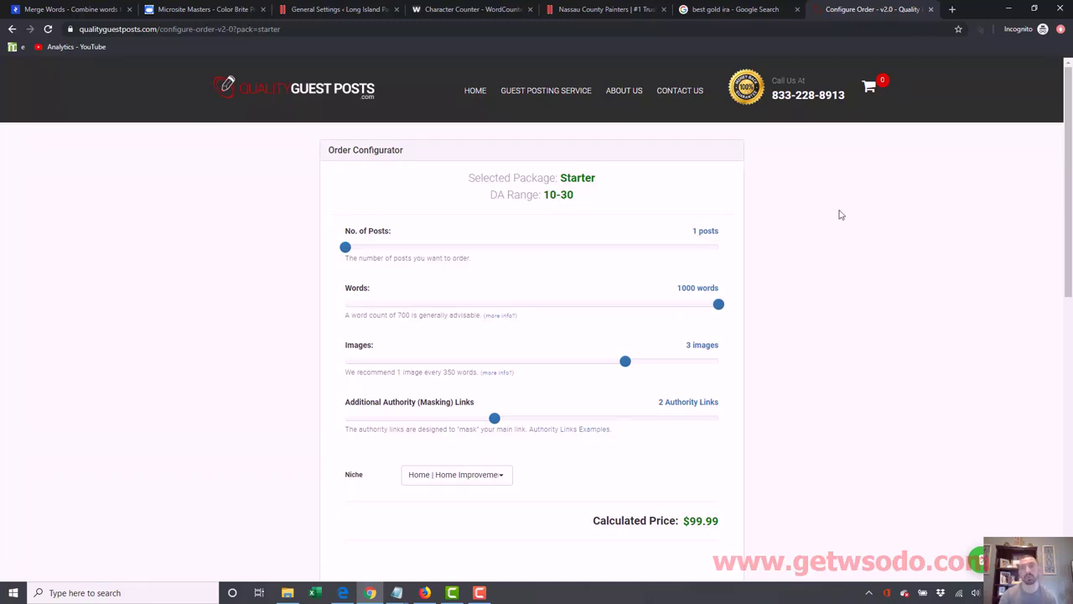
drag(1069, 191, 1070, 404)
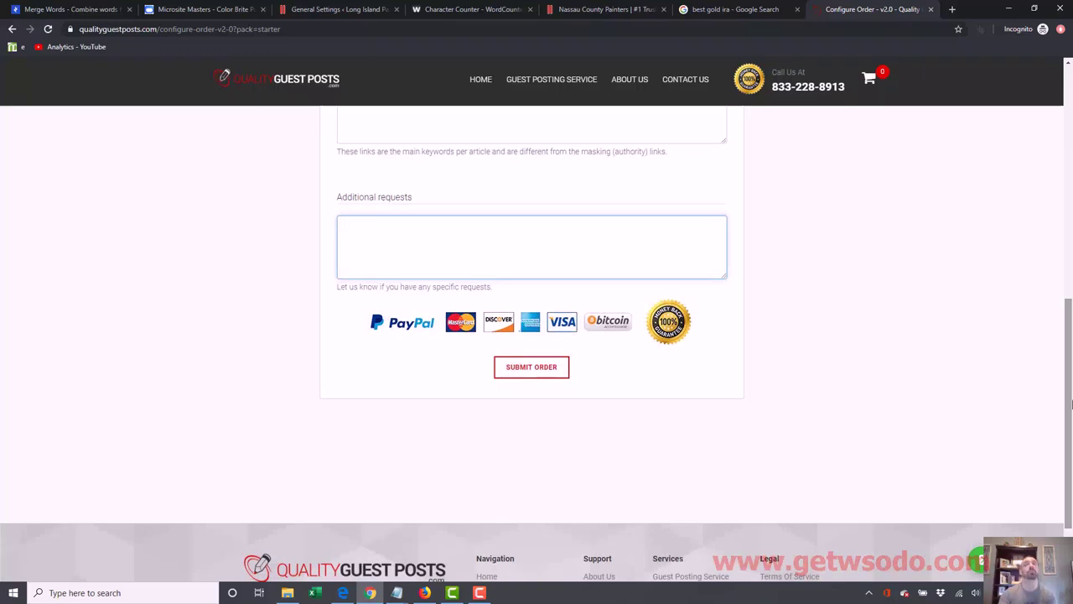